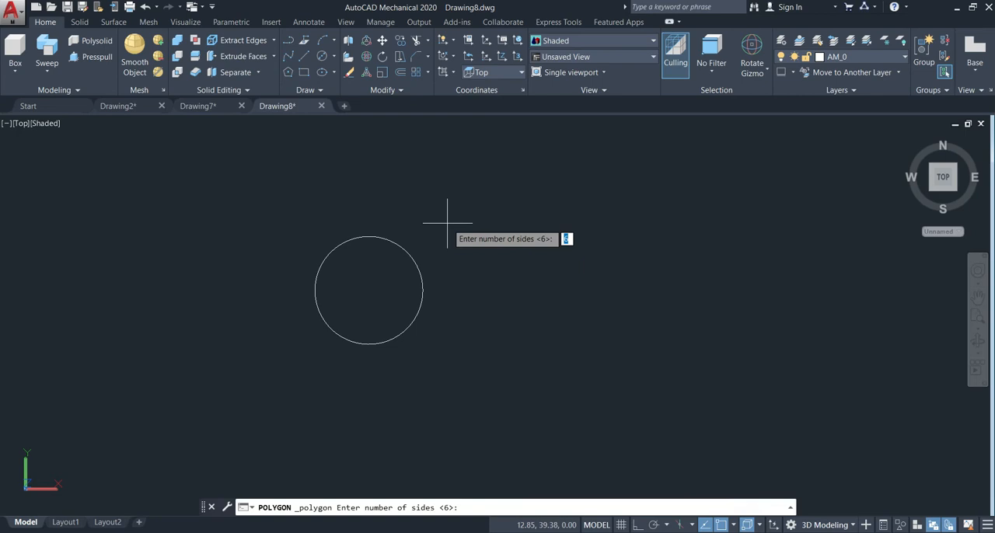
Draw a six-sided polygon centred on the existing circle, inscribed in it with a vertex at its upper quadrant.
key("Return")
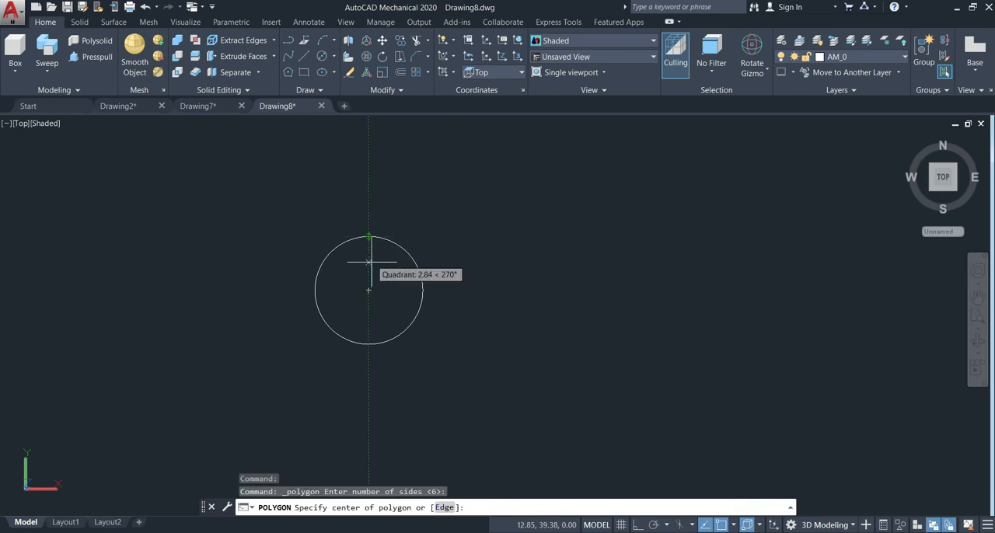
left_click(368, 290)
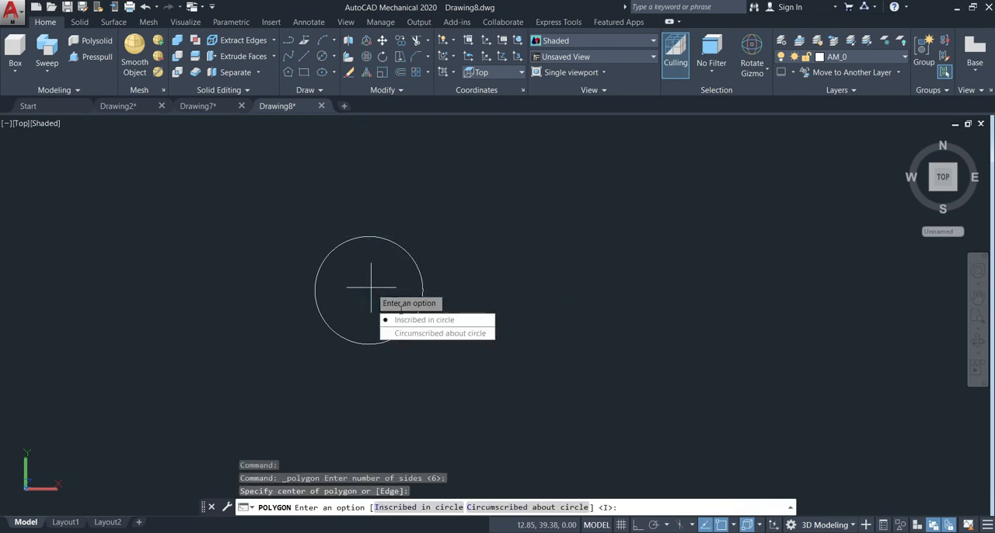
left_click(412, 321)
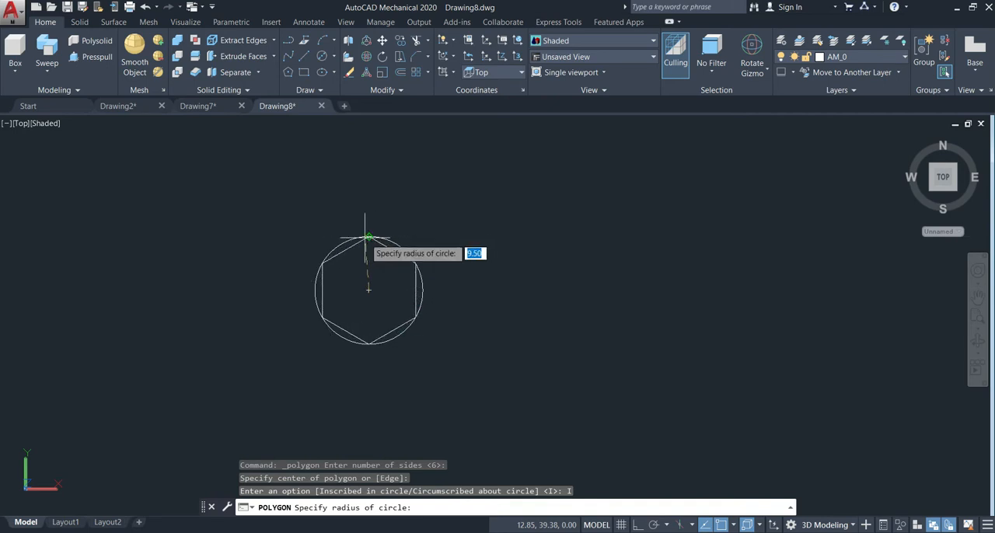
left_click(371, 237)
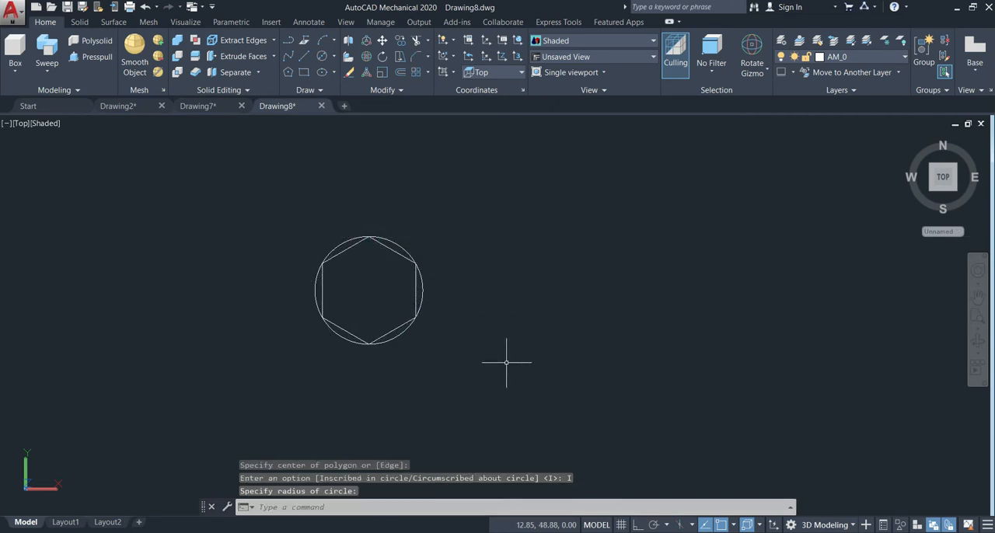
Turn on Ortho mode and draw a 12 mm diameter circle concentric with the hexagon.
left_click(638, 525)
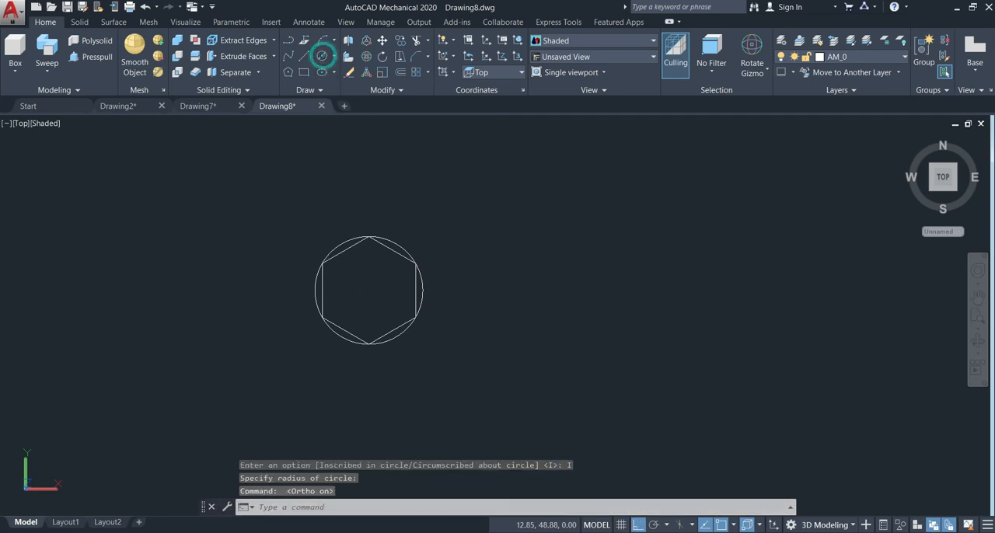
left_click(324, 57)
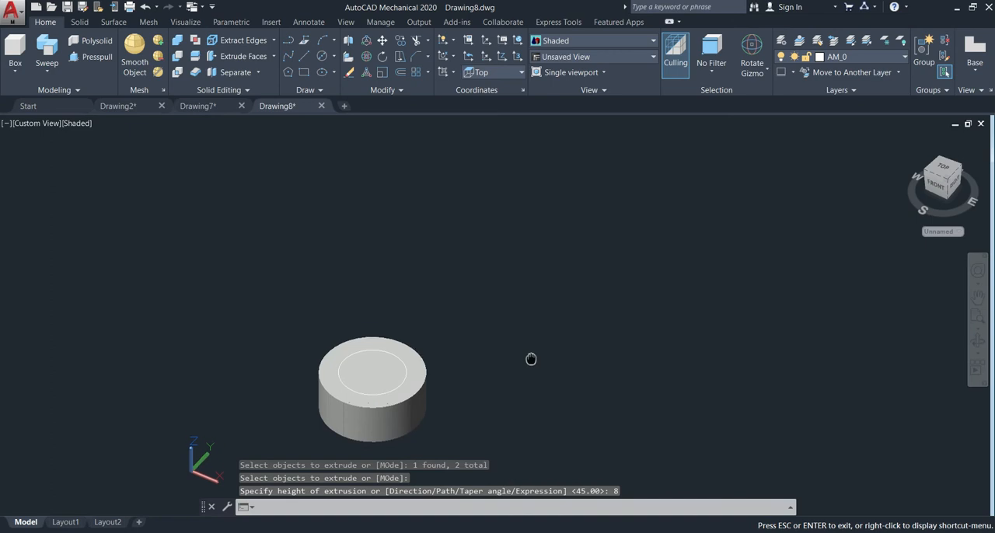
middle_click_drag(531, 358, 531, 316)
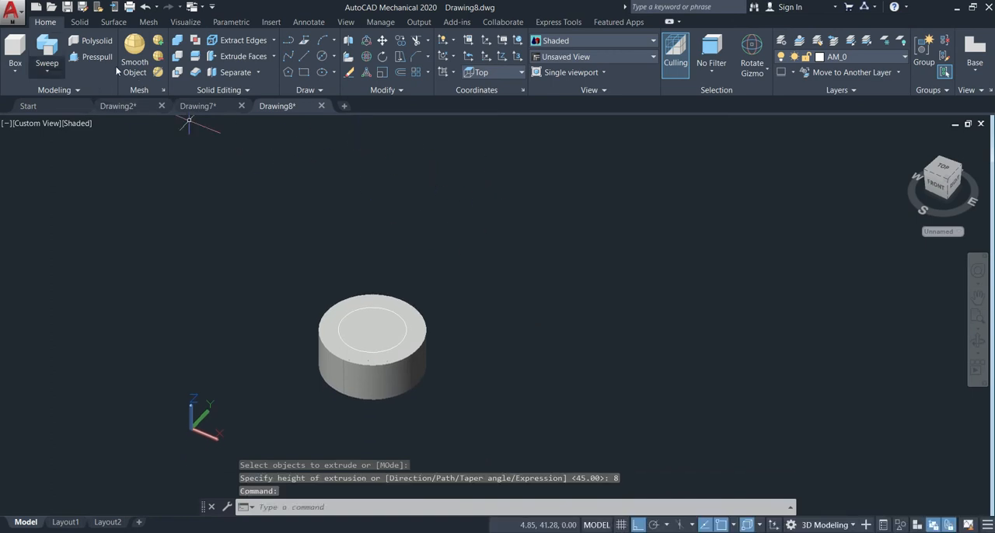
Extrude the 12 mm circle on the bolt head upward by 45 mm to form the shank.
type("EXT")
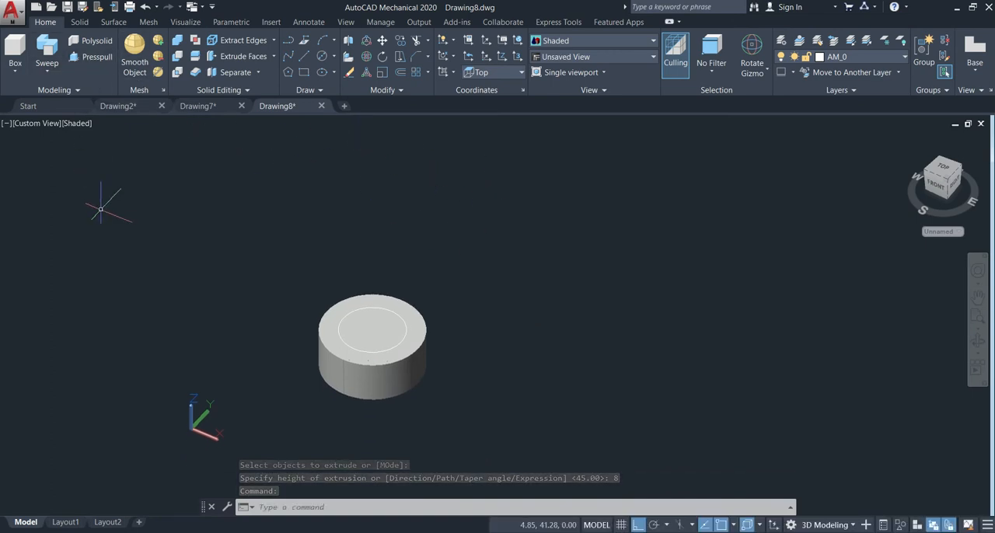
key("Return")
left_click(358, 311)
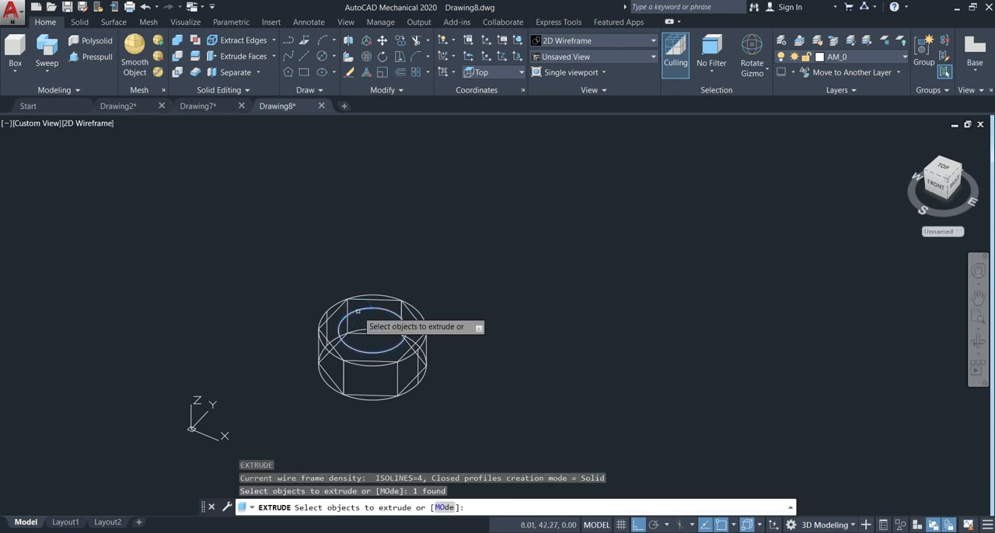
key("Return")
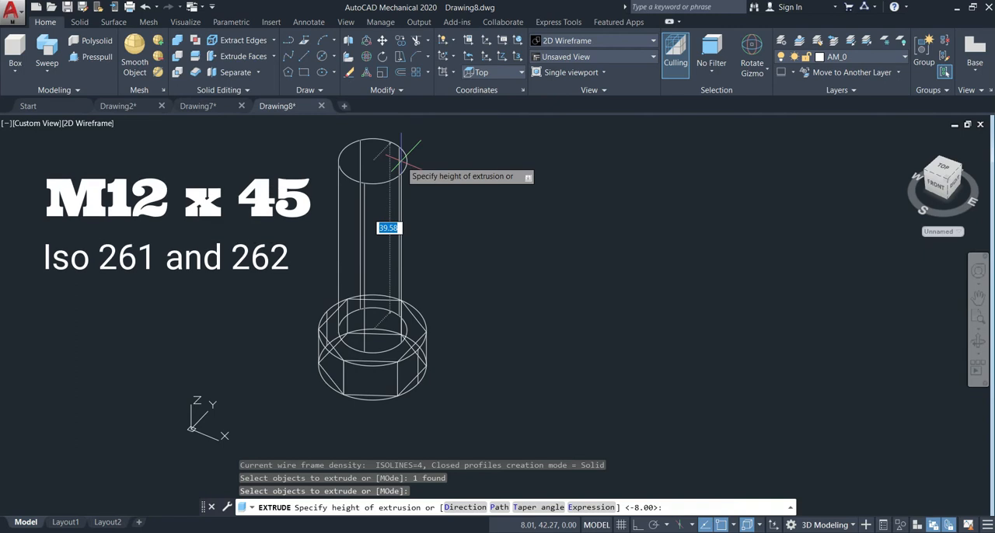
type("45")
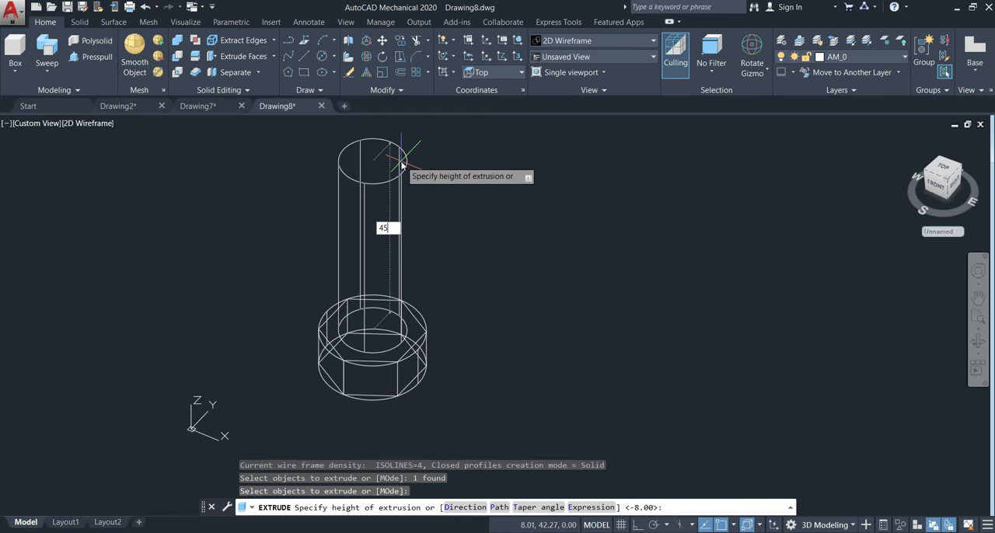
key("Return")
Set the view's visual style to Shaded.
middle_click_drag(515, 229, 583, 230)
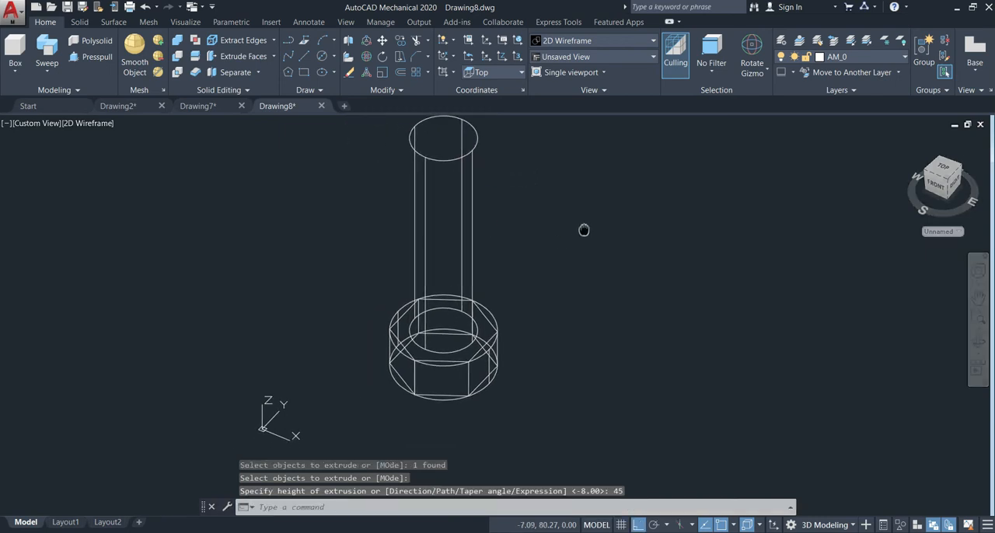
left_click(587, 40)
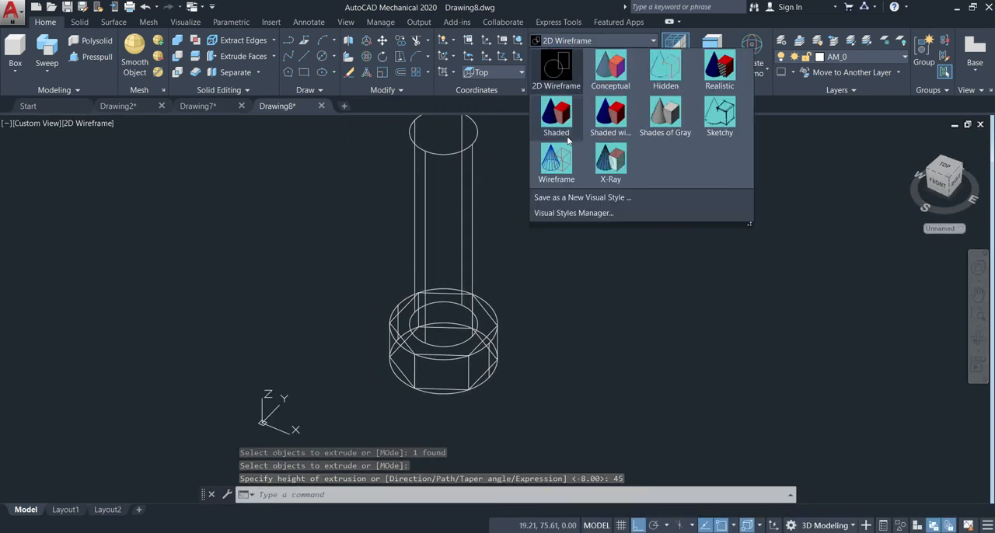
left_click(568, 140)
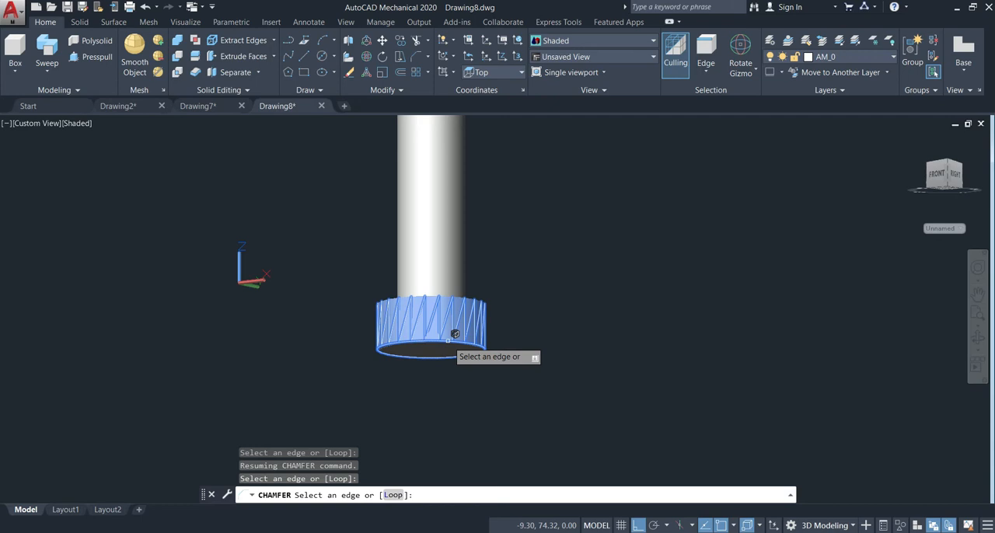
key("Return")
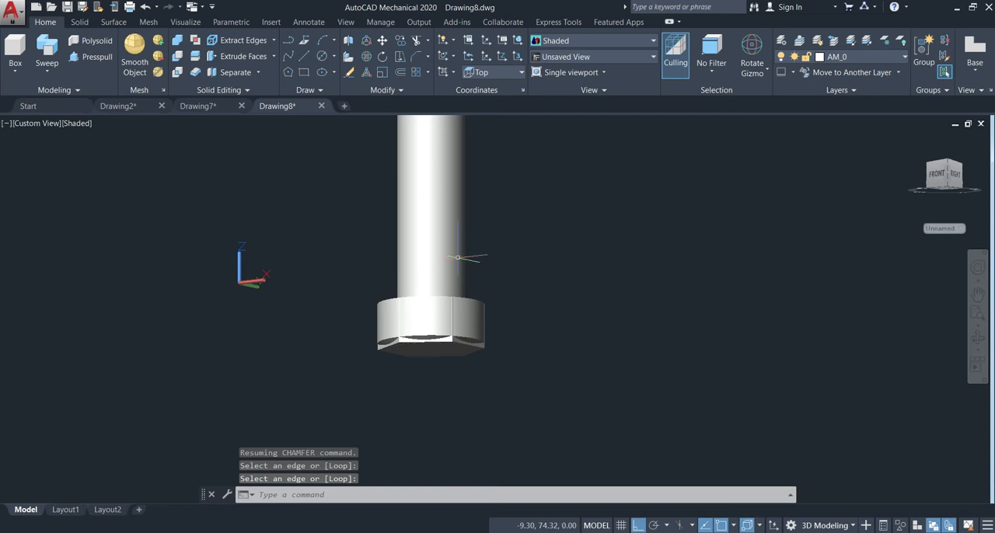
Intersect the bolt head's outer cylinder with the hexagonal solid to form the hex head.
left_click(176, 72)
left_click(448, 326)
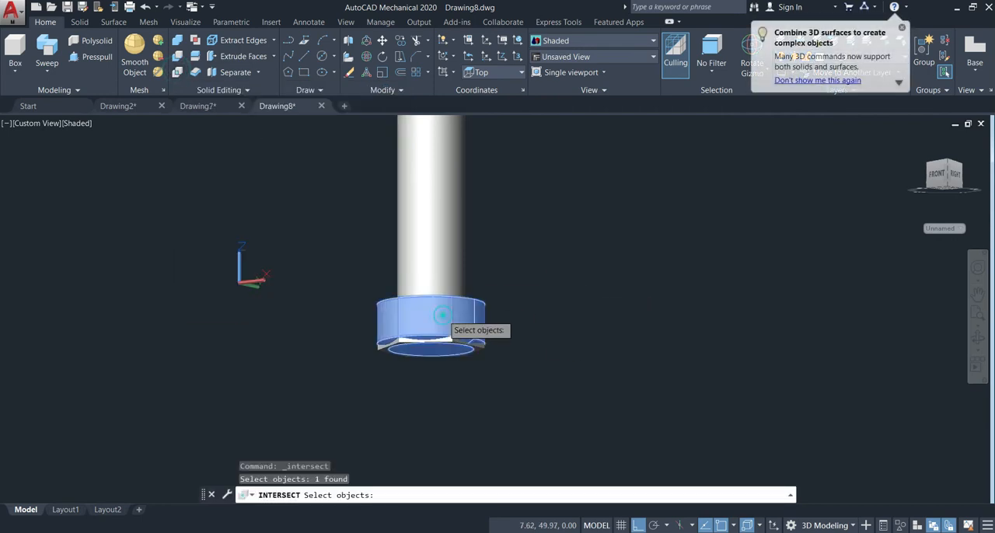
left_click(453, 343)
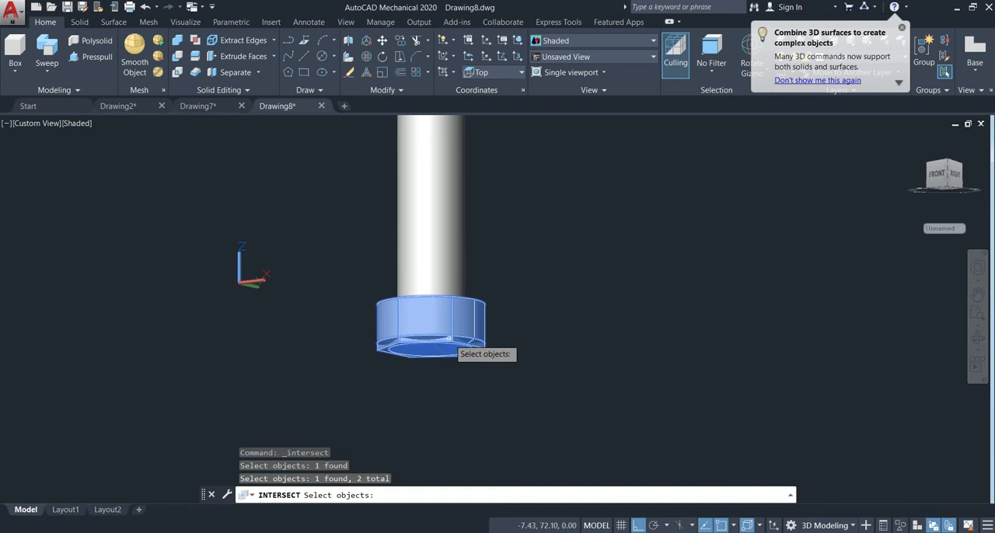
key("Return")
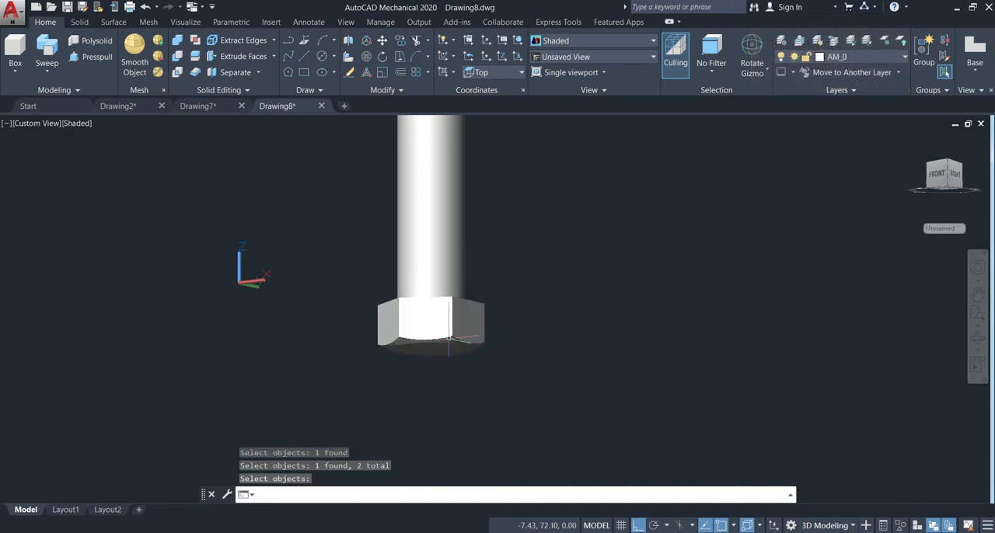
Start a helix at the centre of the shank's free end with base and top radii of 6 mm.
scroll(664, 331, "down", 3)
middle_click_drag(661, 187, 586, 230, "shift")
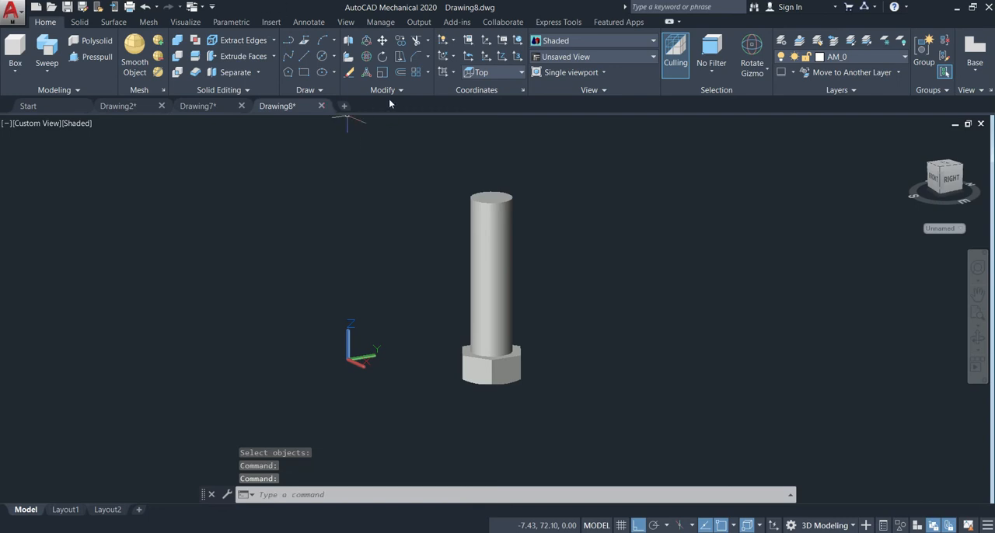
left_click(322, 91)
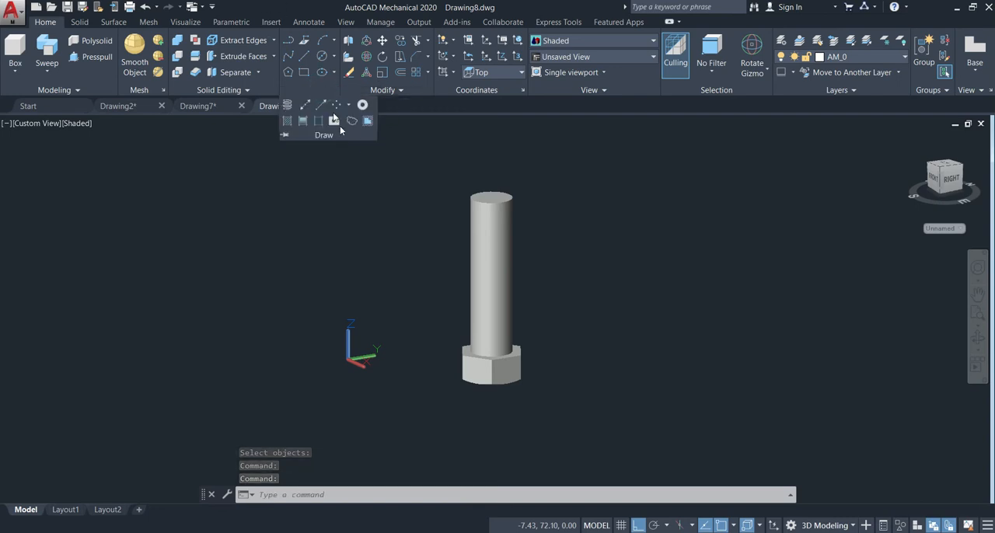
left_click(289, 106)
middle_click_drag(497, 186, 498, 233, "shift")
left_click(491, 214)
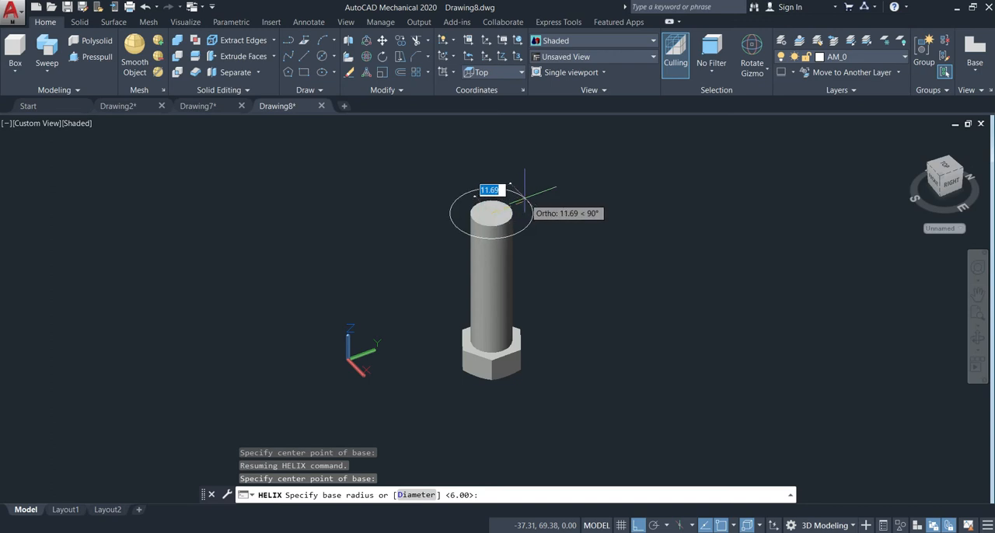
type("6")
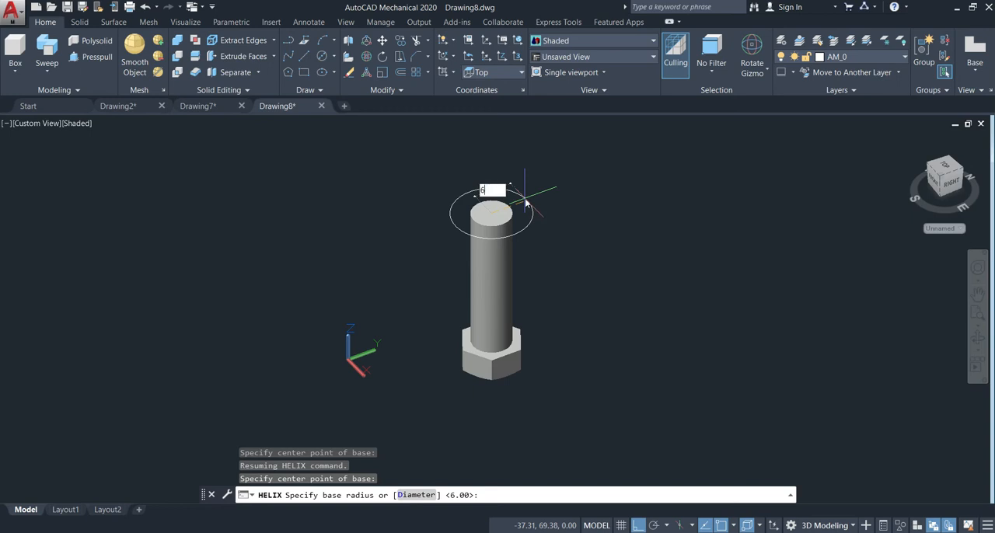
key("Return")
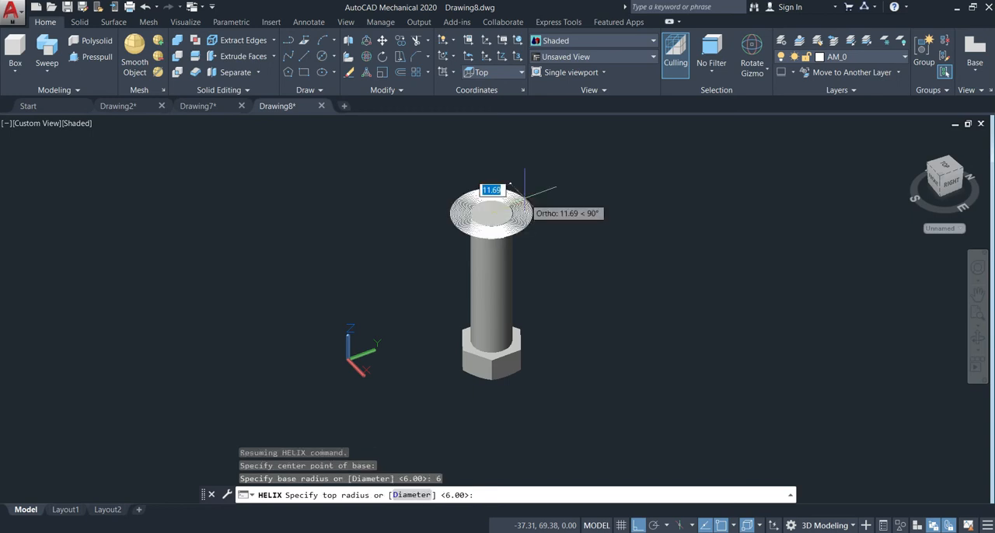
type("6")
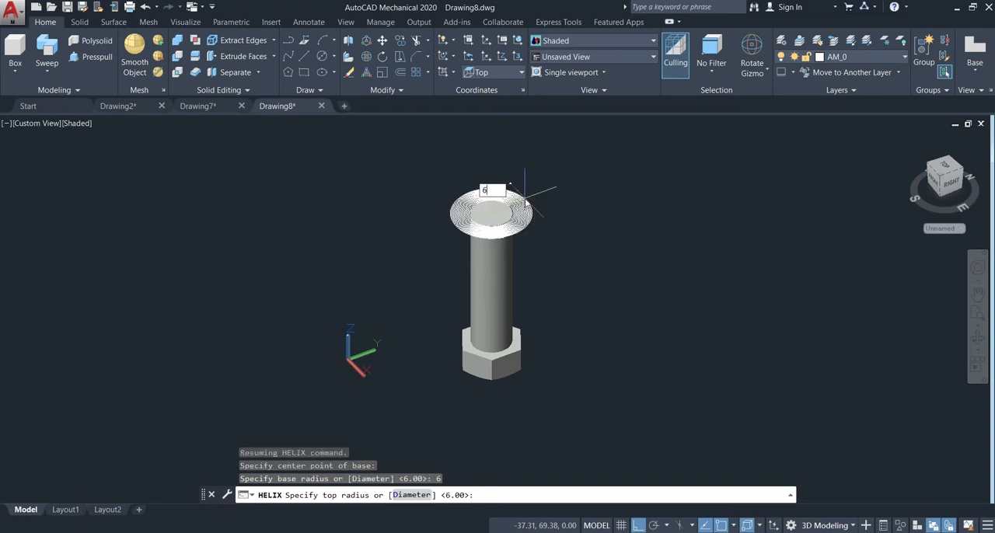
key("Return")
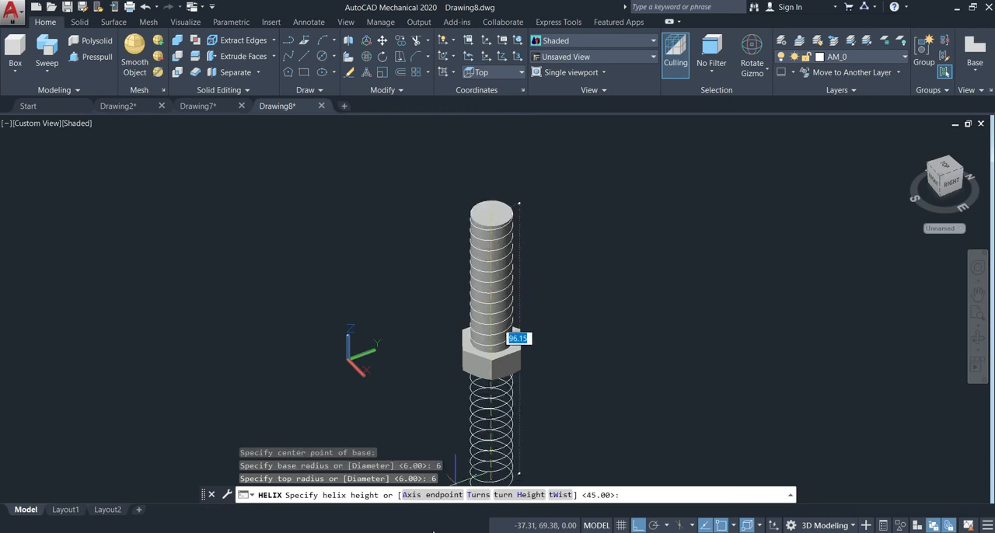
Set the helix's distance between turns to 1.75 mm and its height to 45 mm along the shank.
type("H")
key("Return")
type("1.75")
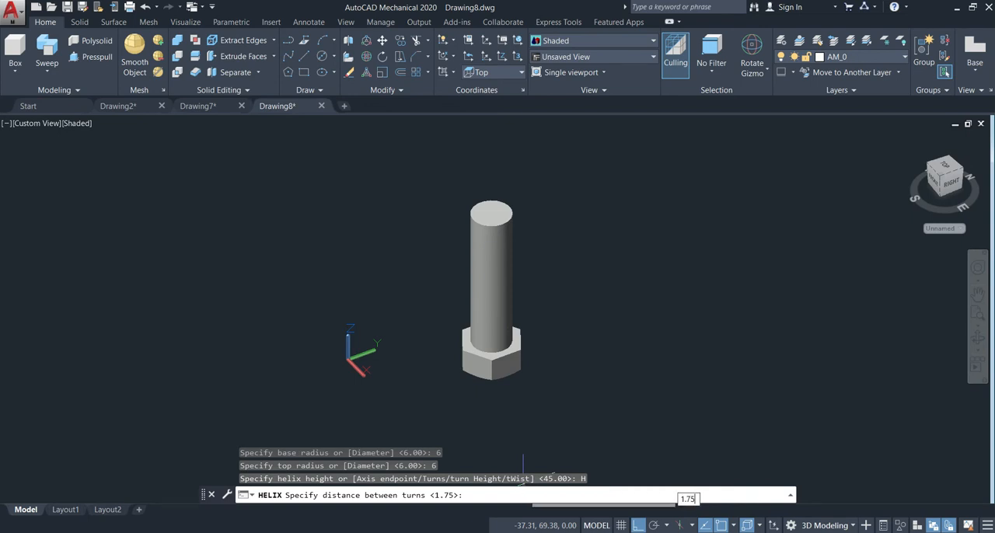
key("Return")
type("45")
key("Return")
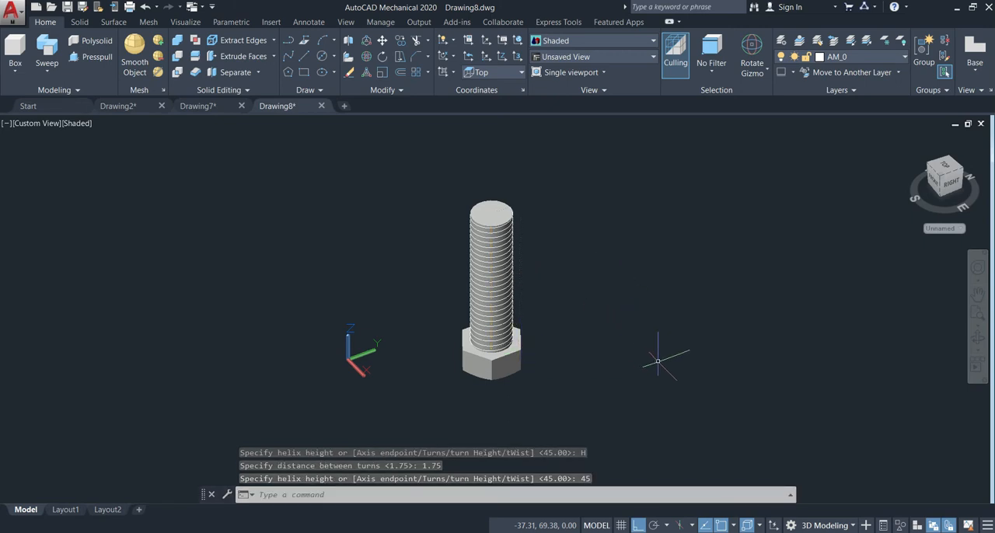
Examine the helix up close and the ISO thread profile diagram in the browser, and return to Drawing8 in AutoCAD.
middle_click_drag(662, 361, 660, 348, "shift")
left_click_drag(659, 348, 659, 339, "shift")
scroll(660, 339, "down", 4)
scroll(640, 308, "up", 6)
scroll(608, 296, "up", 2)
middle_click_drag(608, 295, 685, 287)
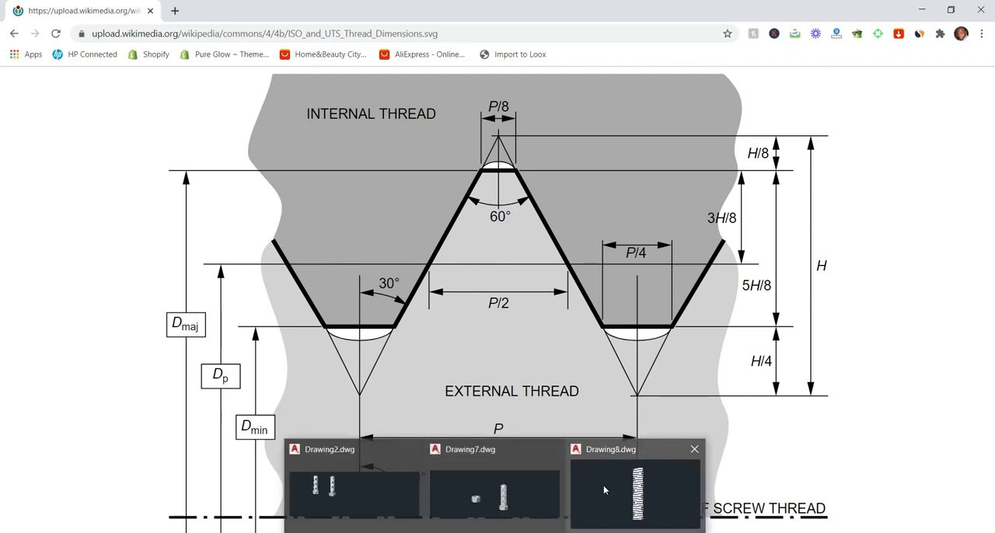
left_click(603, 485)
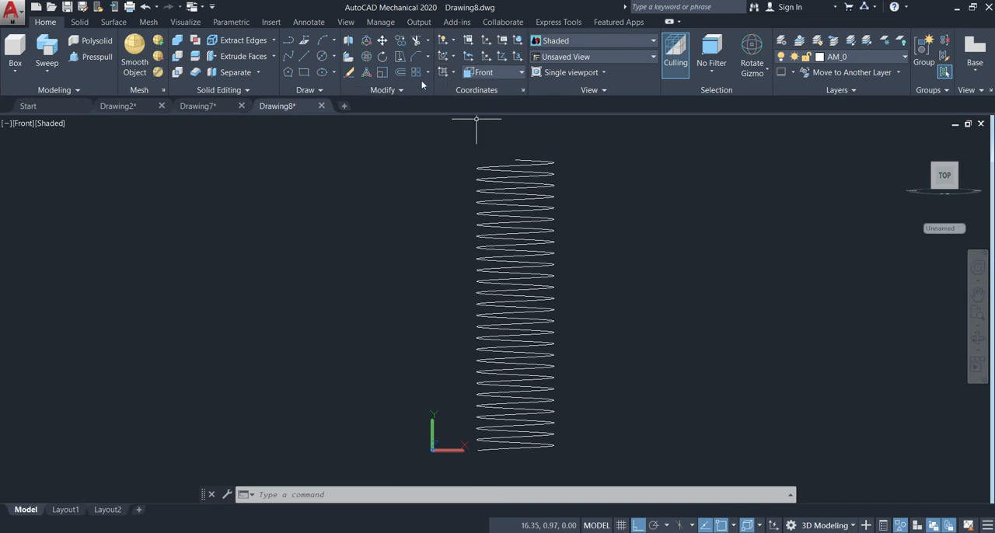
Draw a vertical line 0.15625 mm long beside the upper end of the helix in the front view.
left_click(305, 60)
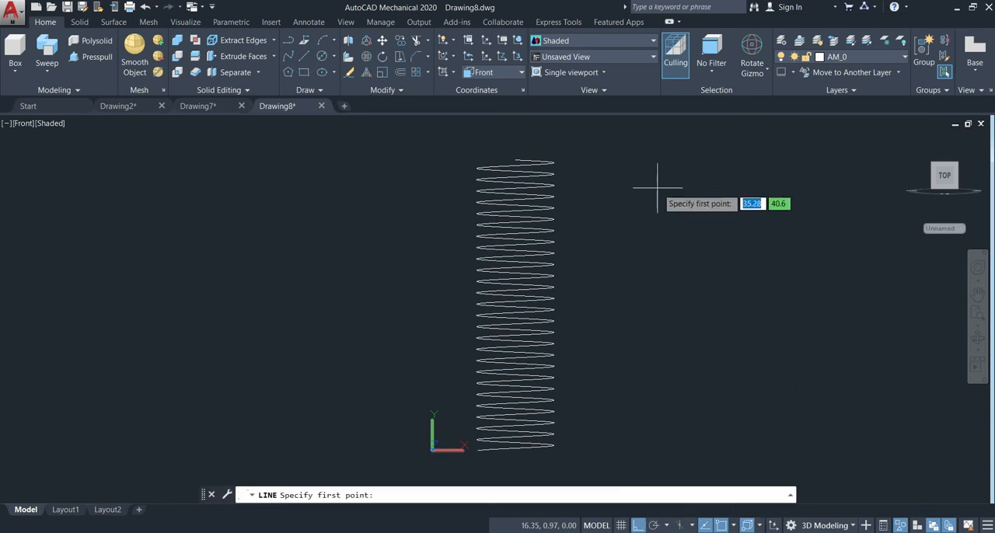
left_click(657, 160)
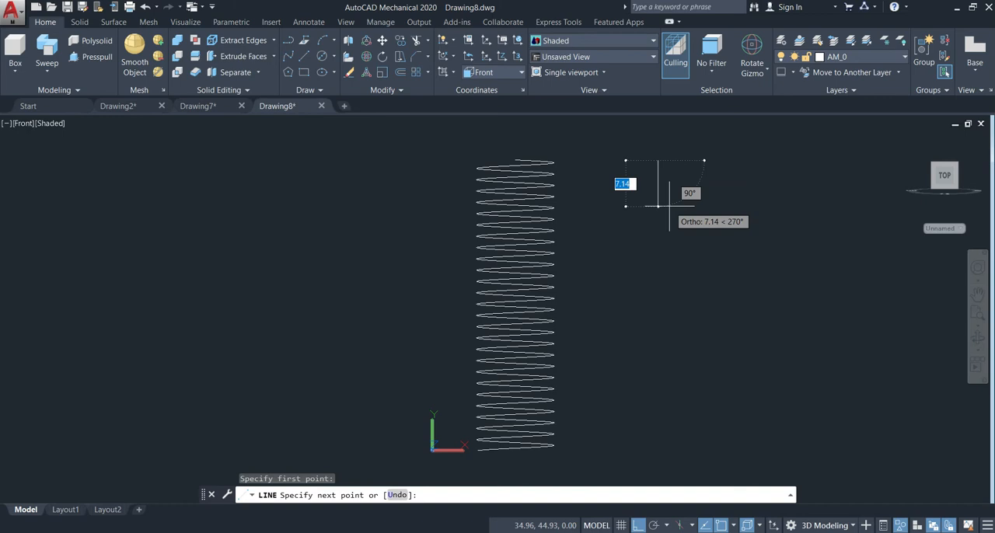
type("0.15625")
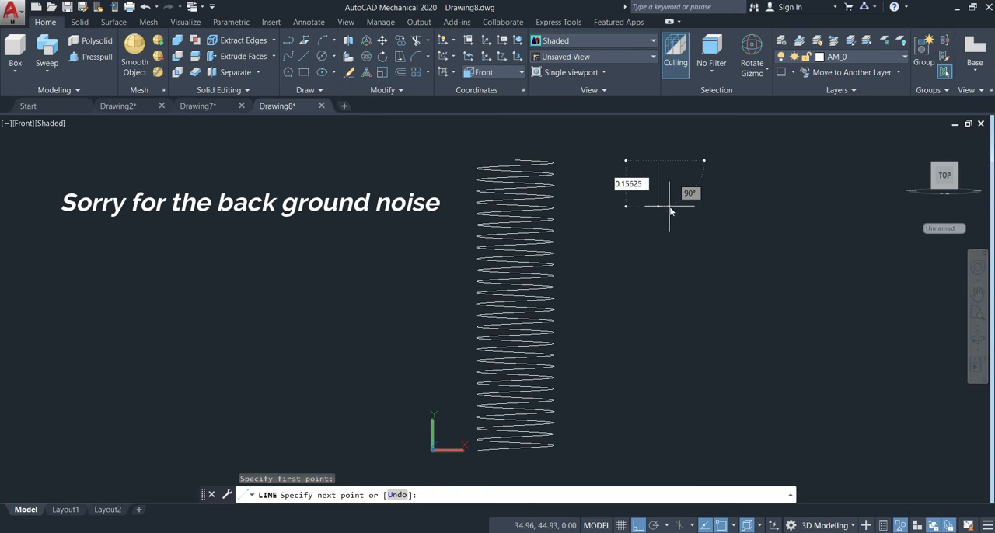
key("Return")
key("Return")
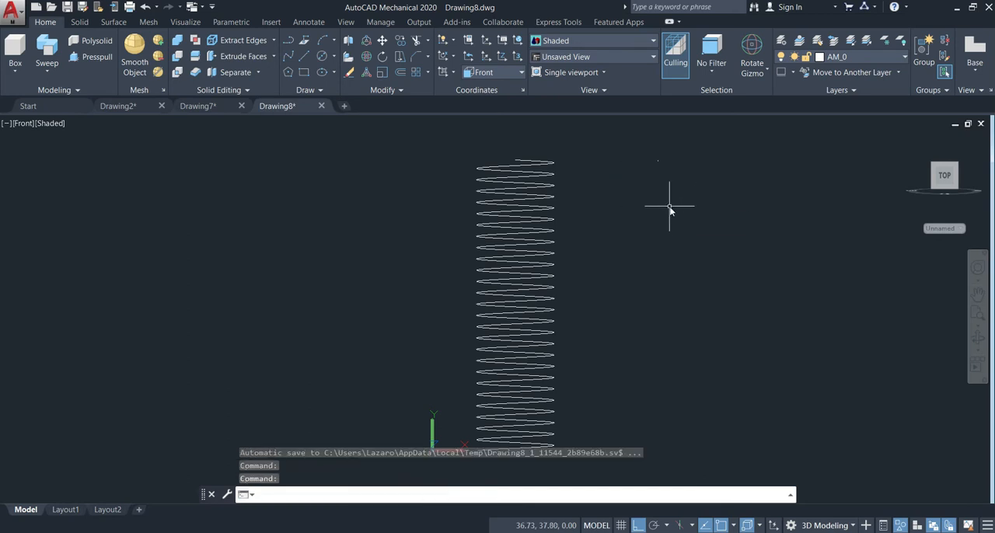
Draw a horizontal line from the short line's midpoint and a long vertical line through its other end.
scroll(669, 206, "up", 5)
middle_click_drag(683, 166, 634, 314)
middle_click_drag(624, 207, 624, 232)
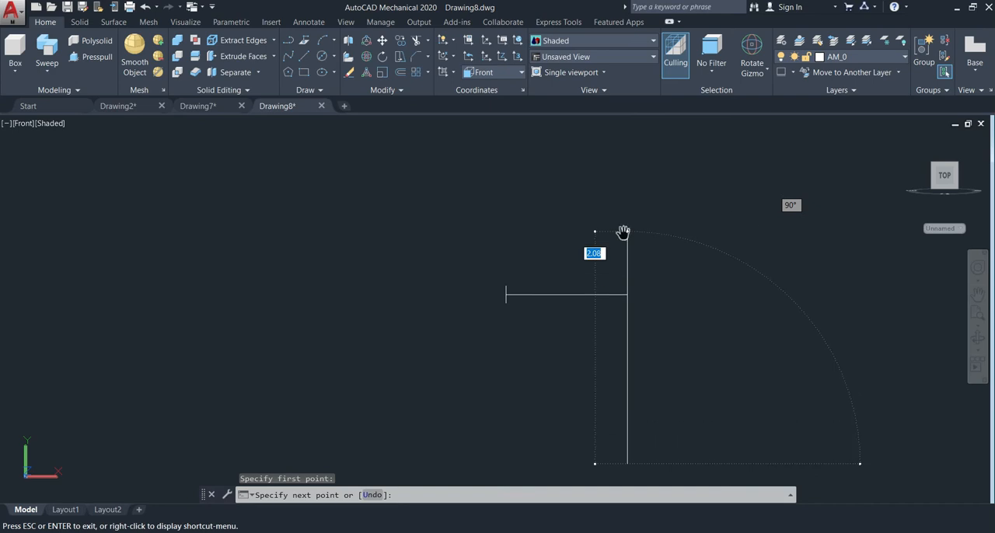
key("Escape")
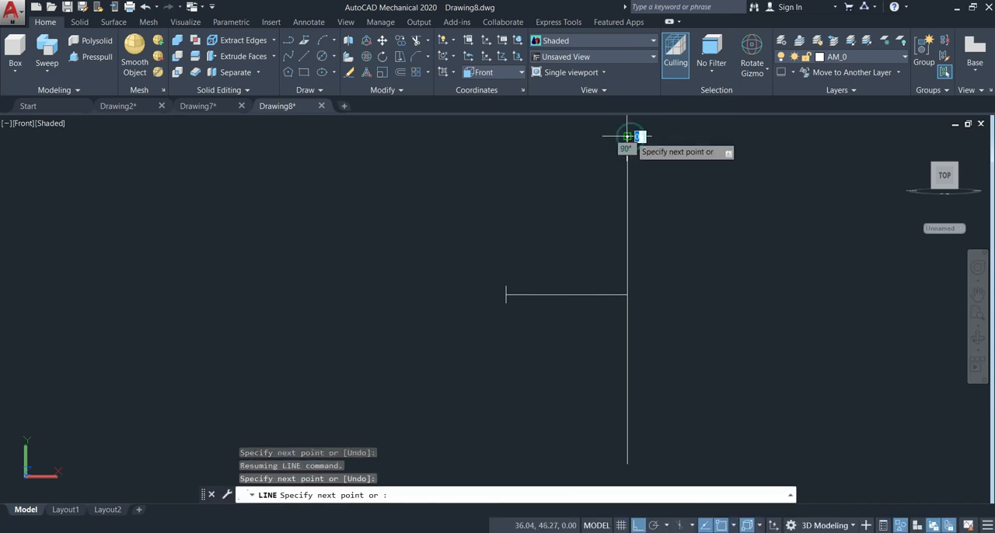
left_click(628, 136)
key("Return")
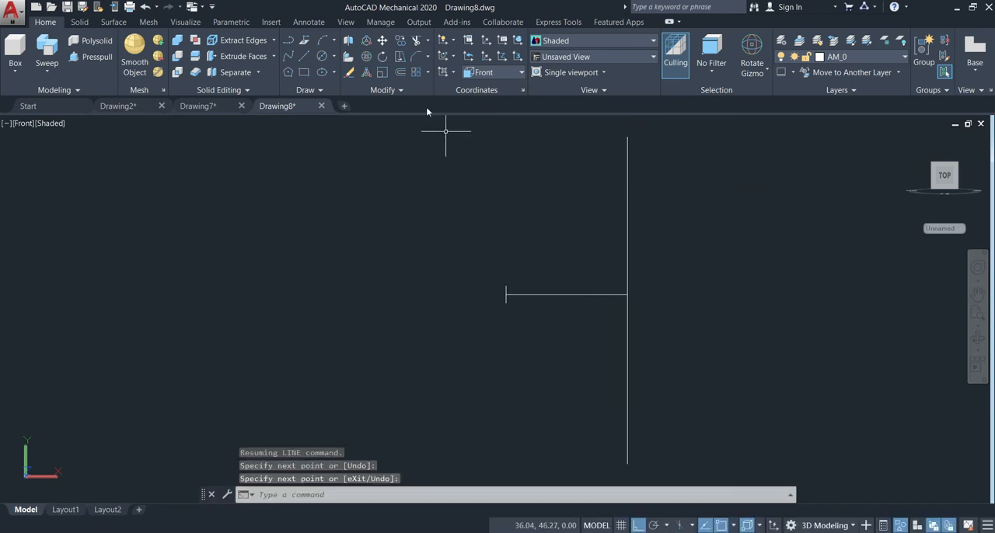
middle_click_drag(761, 381, 746, 315)
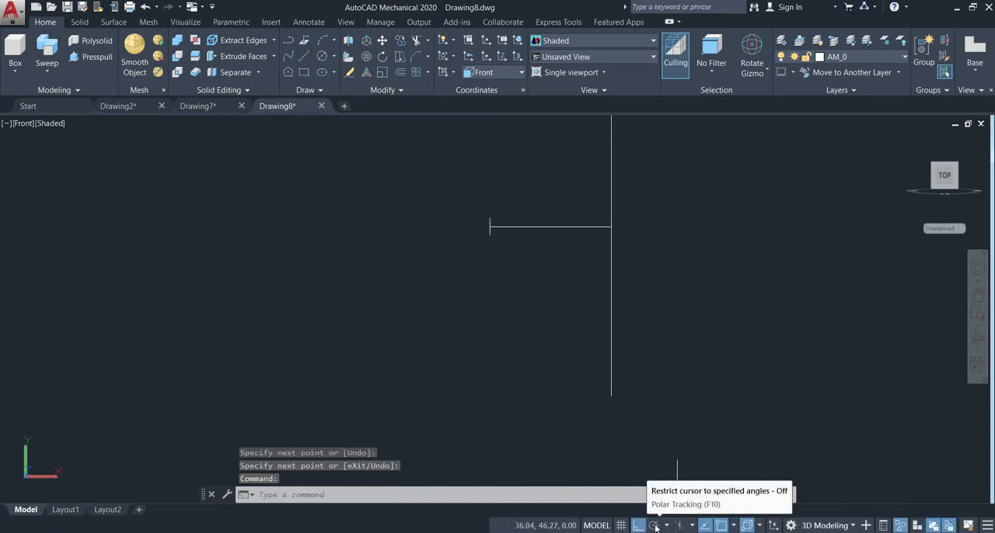
Turn on polar tracking at 30° increments and draw a 30° line from the short line's upper end to the long vertical line.
left_click(655, 526)
left_click(666, 525)
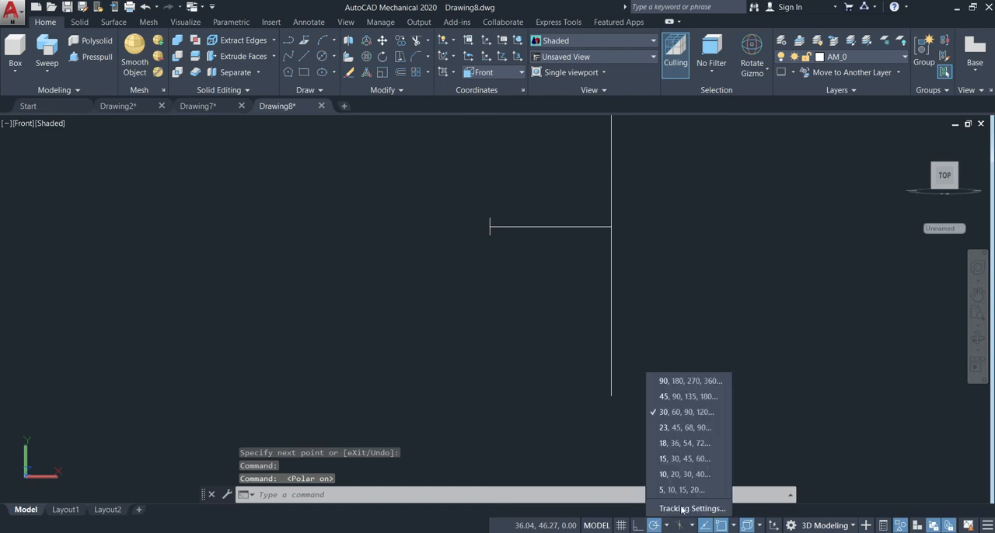
left_click(681, 412)
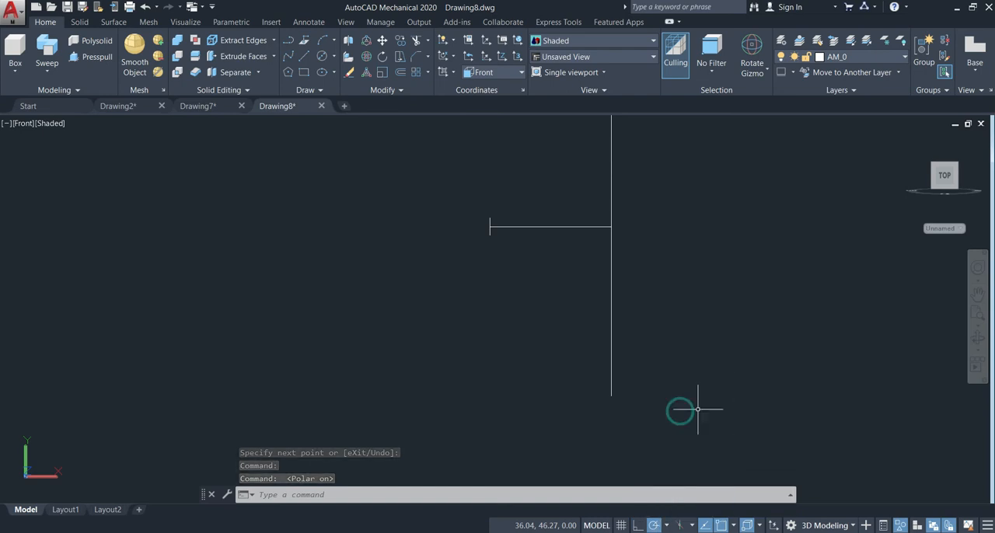
left_click(304, 57)
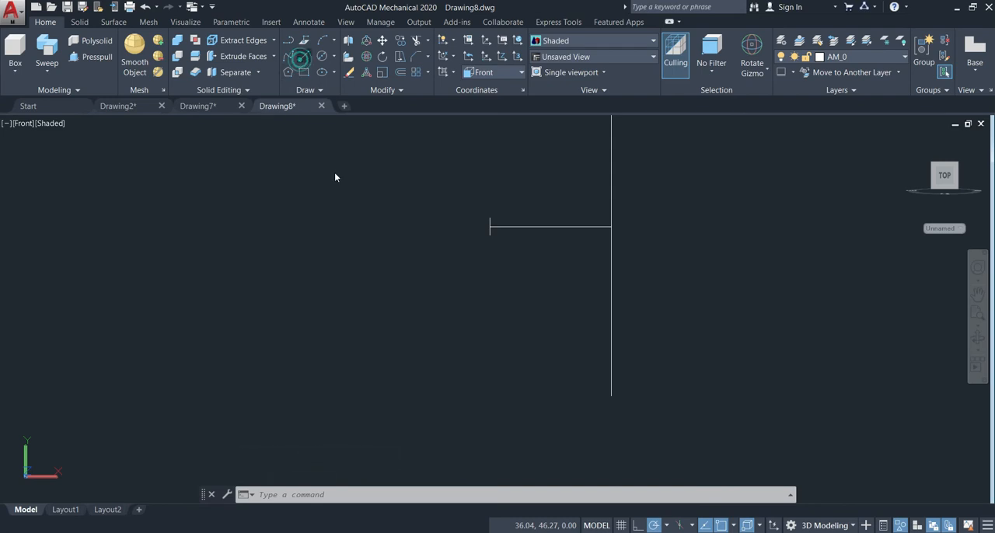
left_click(488, 218)
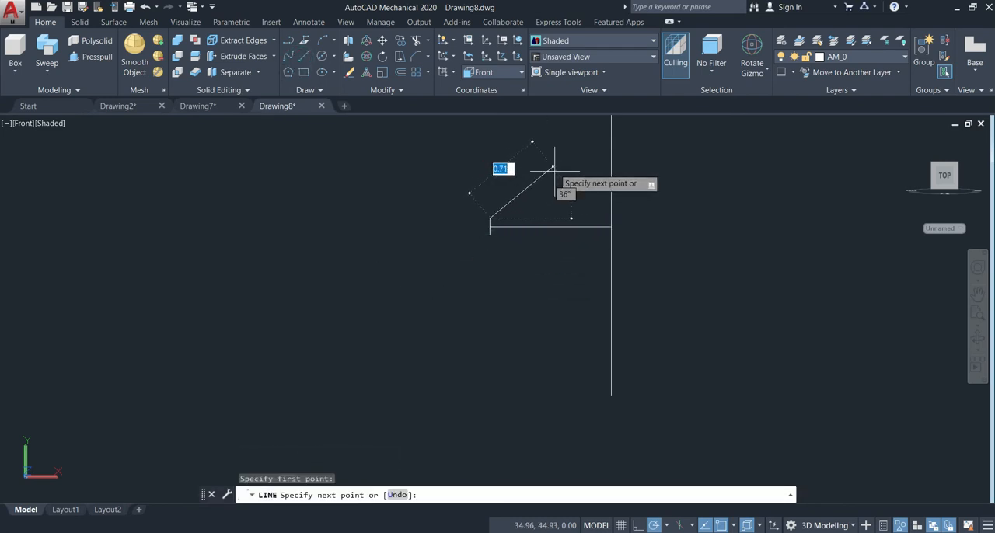
left_click(611, 148)
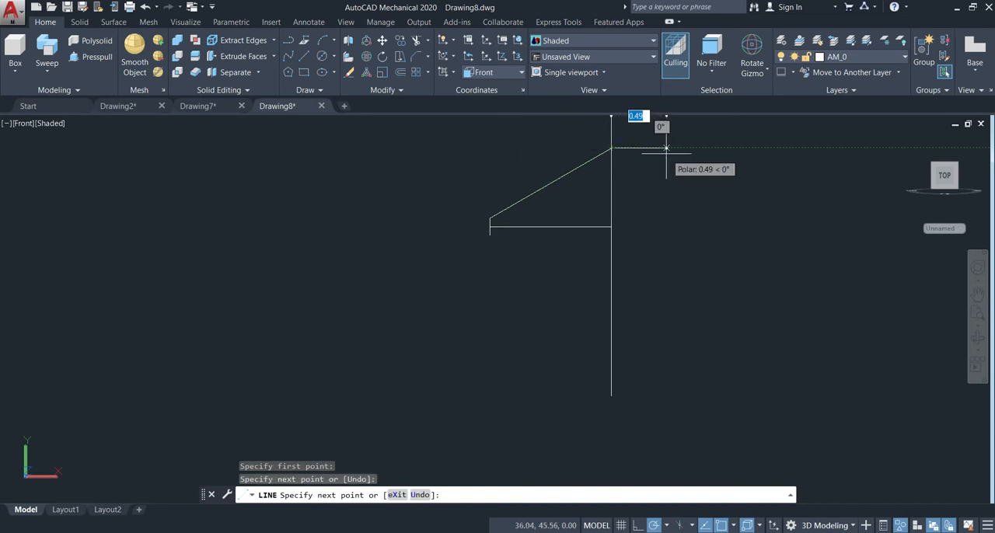
key("Escape")
Draw the lower flank from the short line's lower end, sloping 30° downward to the long vertical line.
type("l")
key("Return")
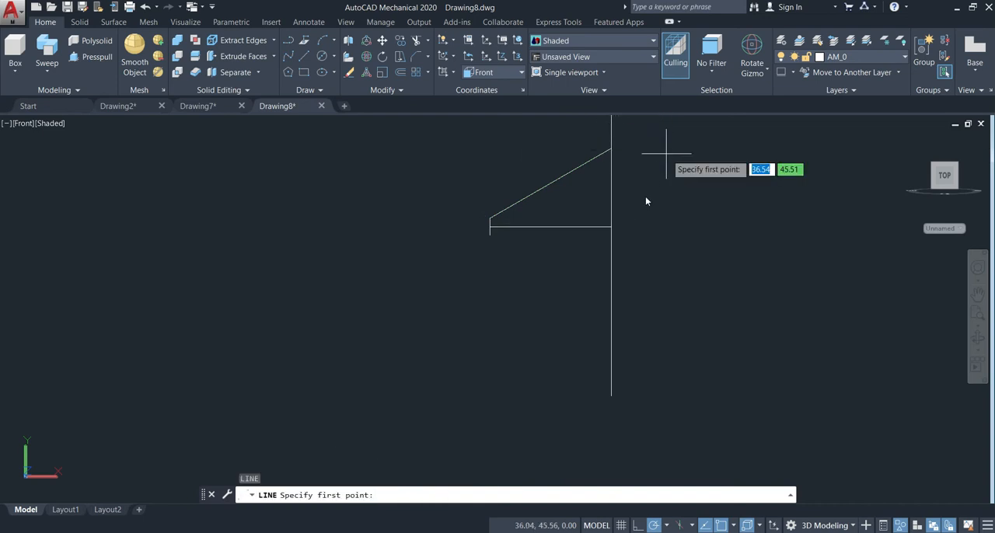
left_click(489, 234)
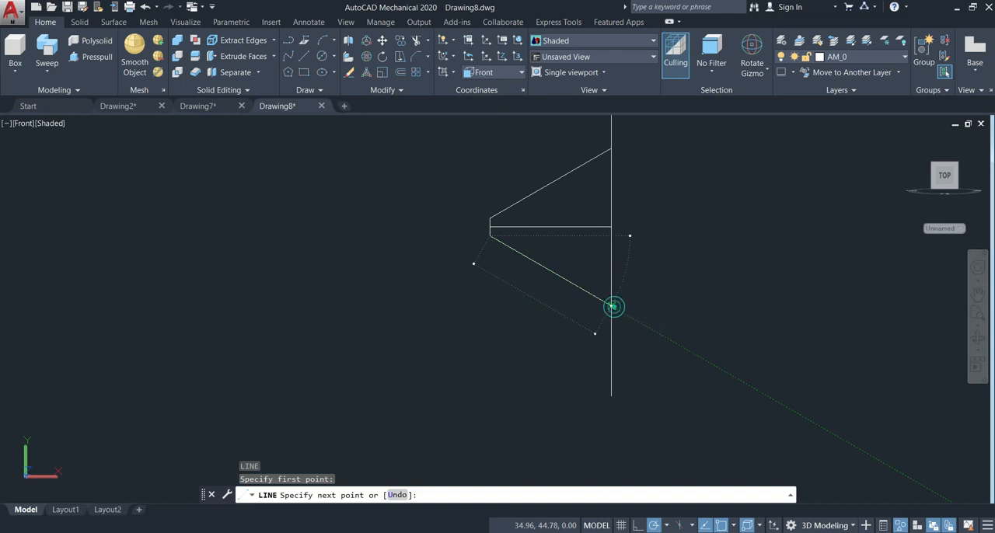
left_click(611, 305)
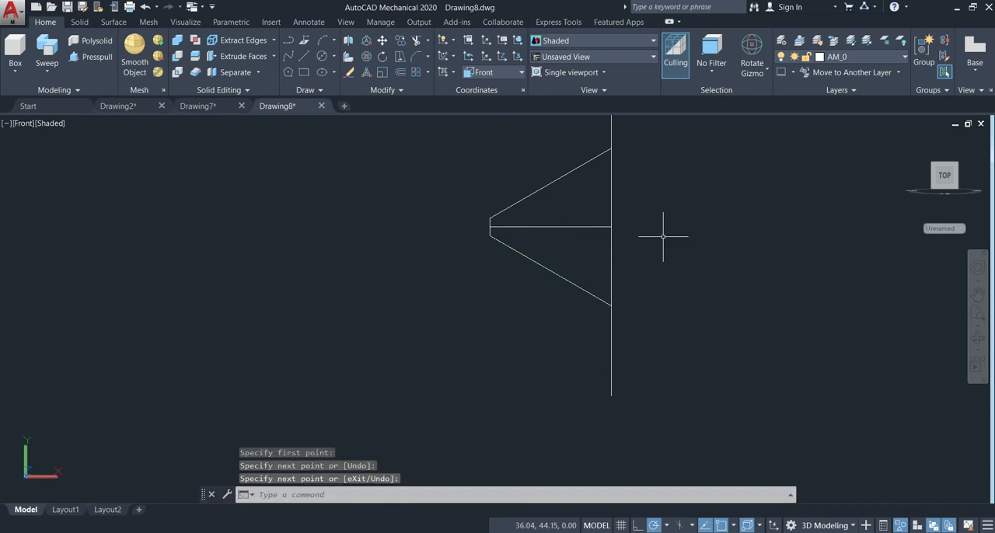
Trim the long vertical line beyond both flanks and join the four outline lines of the thread profile into one polyline.
middle_click_drag(726, 236, 691, 305)
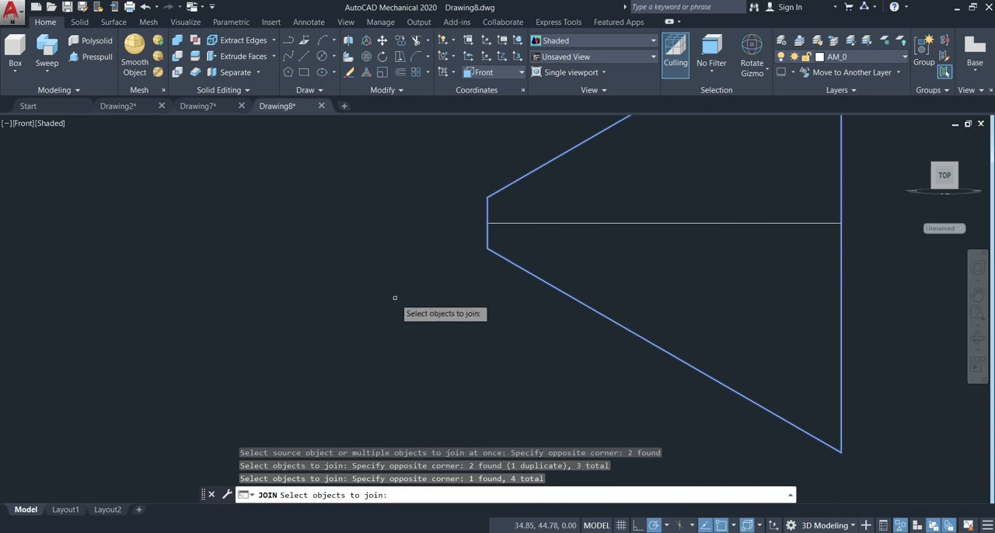
key("Return")
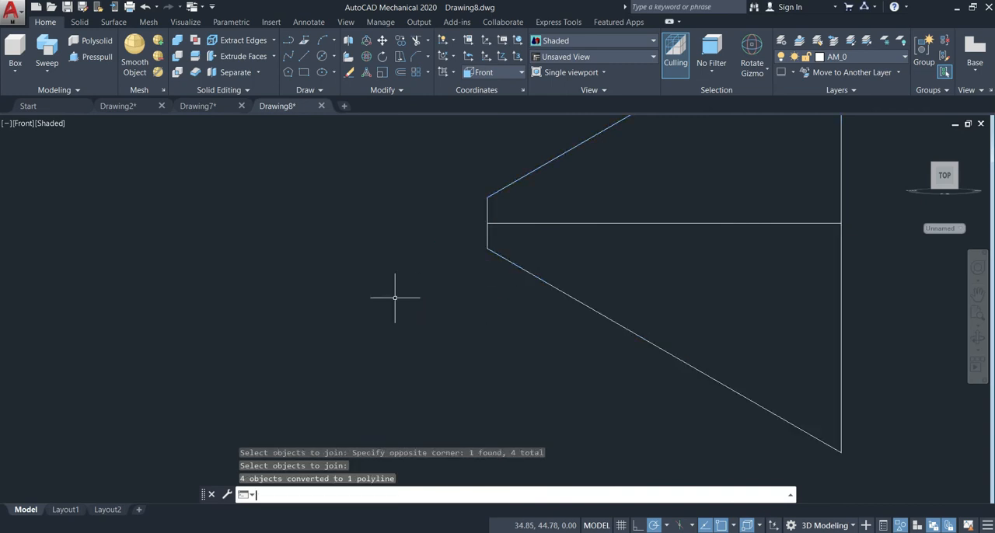
scroll(538, 301, "down", 8)
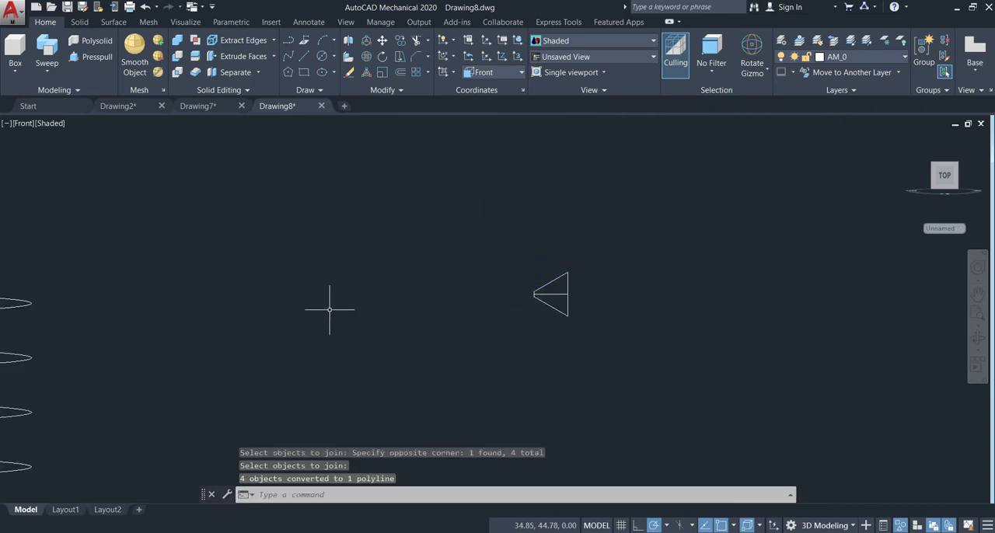
Move the thread profile onto the helix's upper end and rotate it about the vertical axis with the Rotate Gizmo, using 180° for the final turn.
middle_click_drag(447, 269, 585, 225)
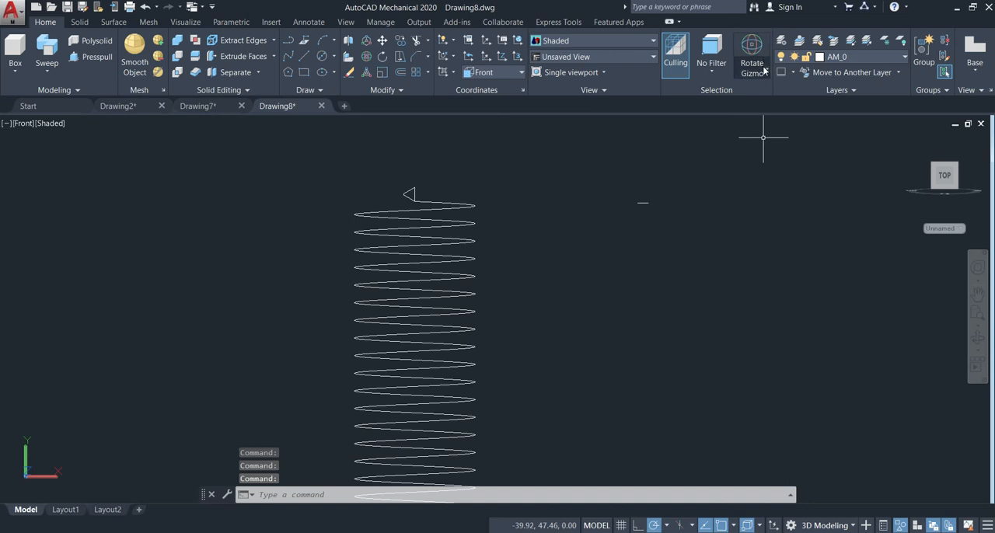
left_click(764, 68)
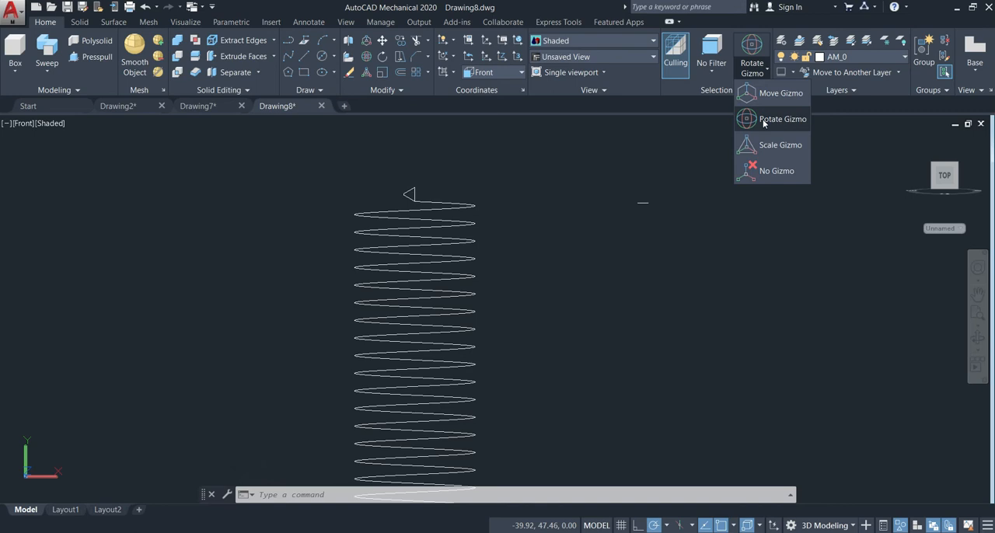
left_click(762, 119)
scroll(459, 184, "up", 2)
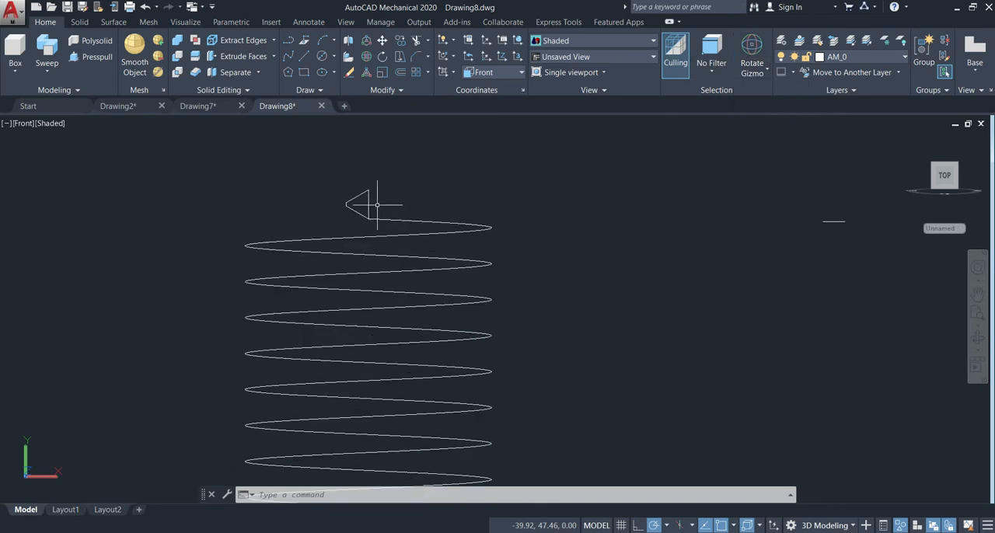
left_click(370, 194)
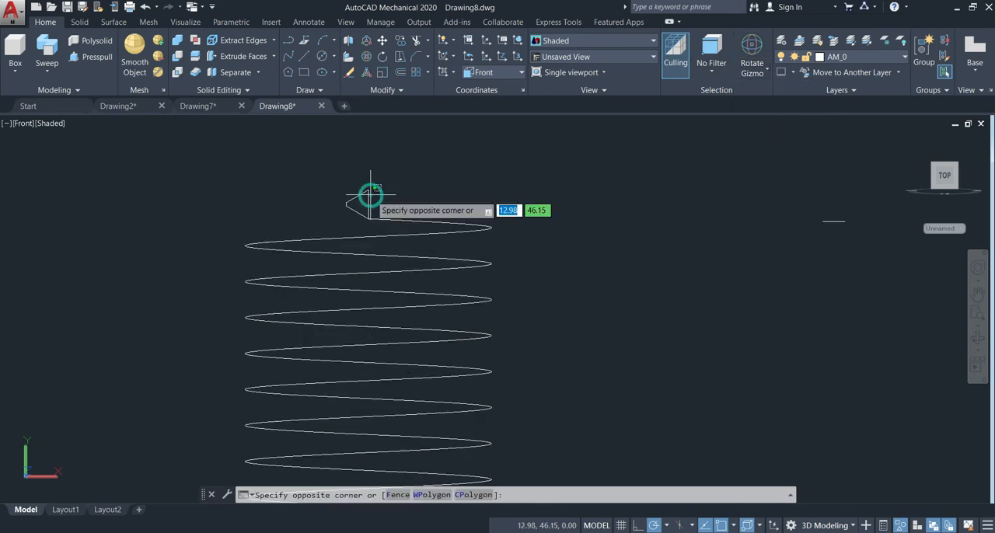
left_click(352, 200)
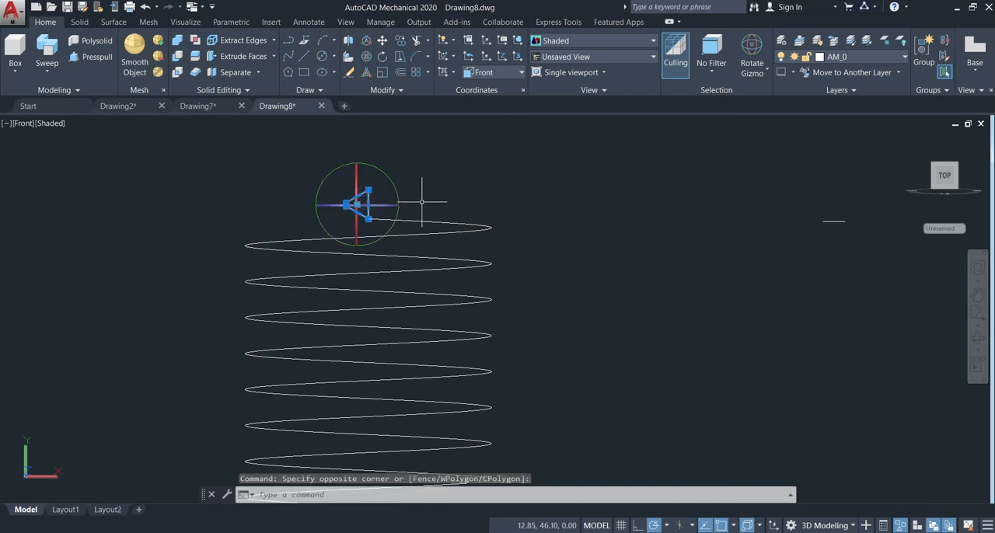
middle_click_drag(631, 201, 630, 280, "shift")
left_click(355, 222)
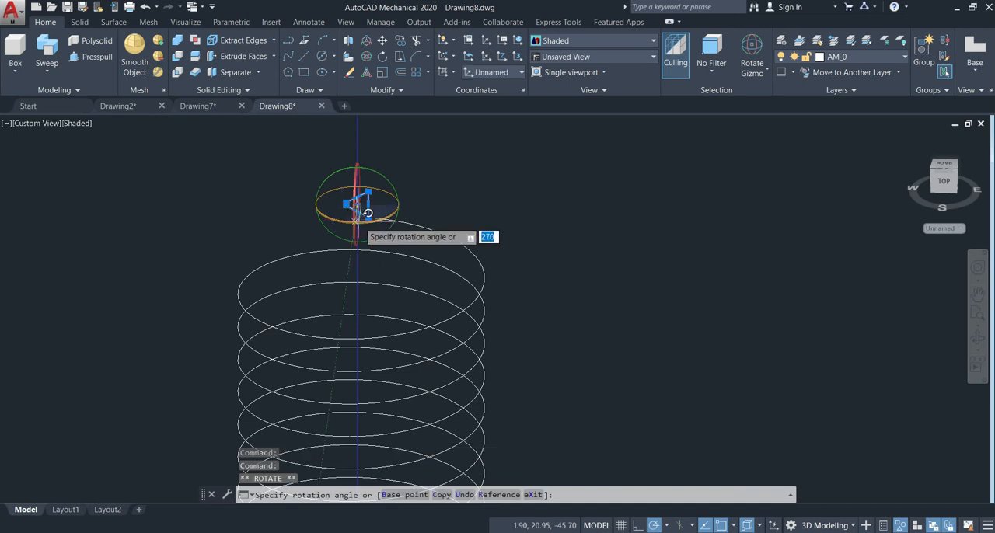
type("1")
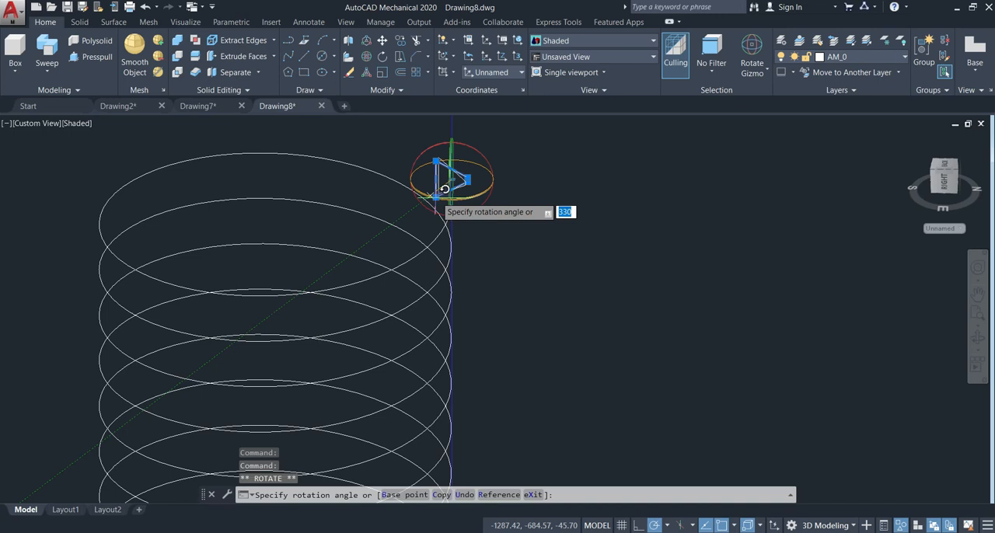
type("1")
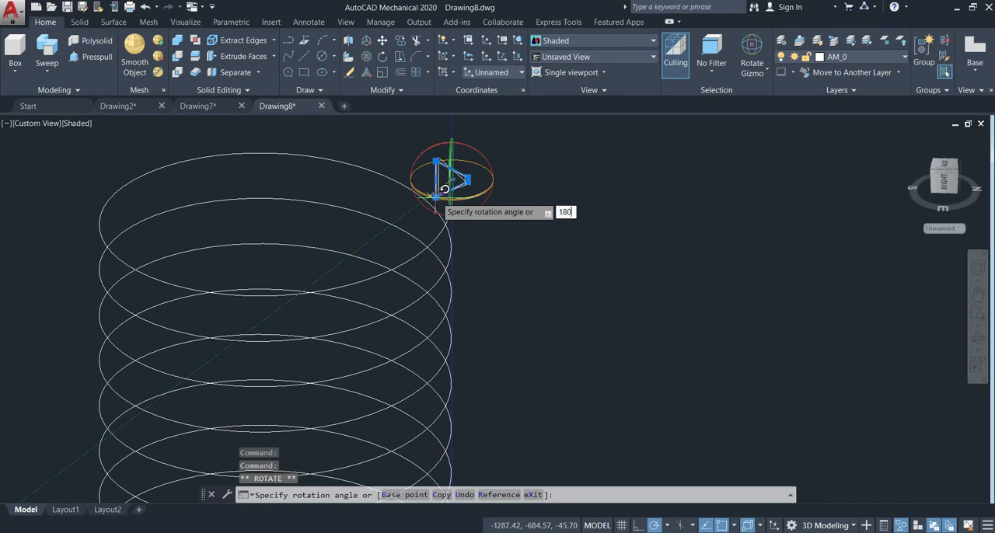